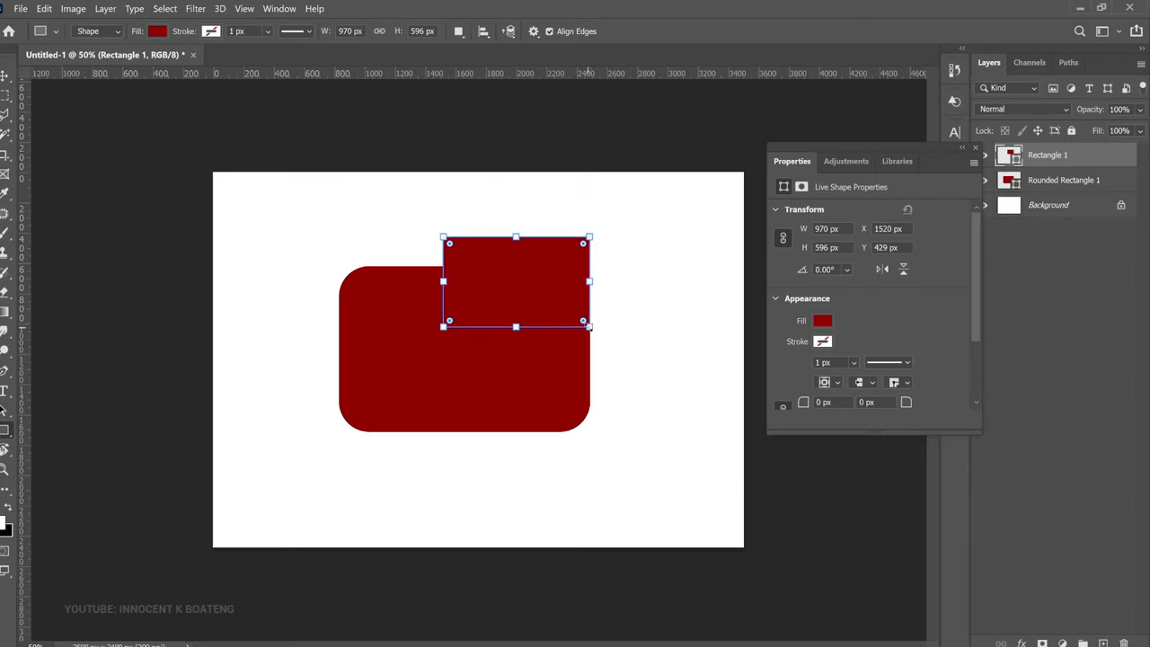
Move Rectangle 1 onto the rounded rectangle and merge the two shape layers
key(v)
key(ctrl+1)
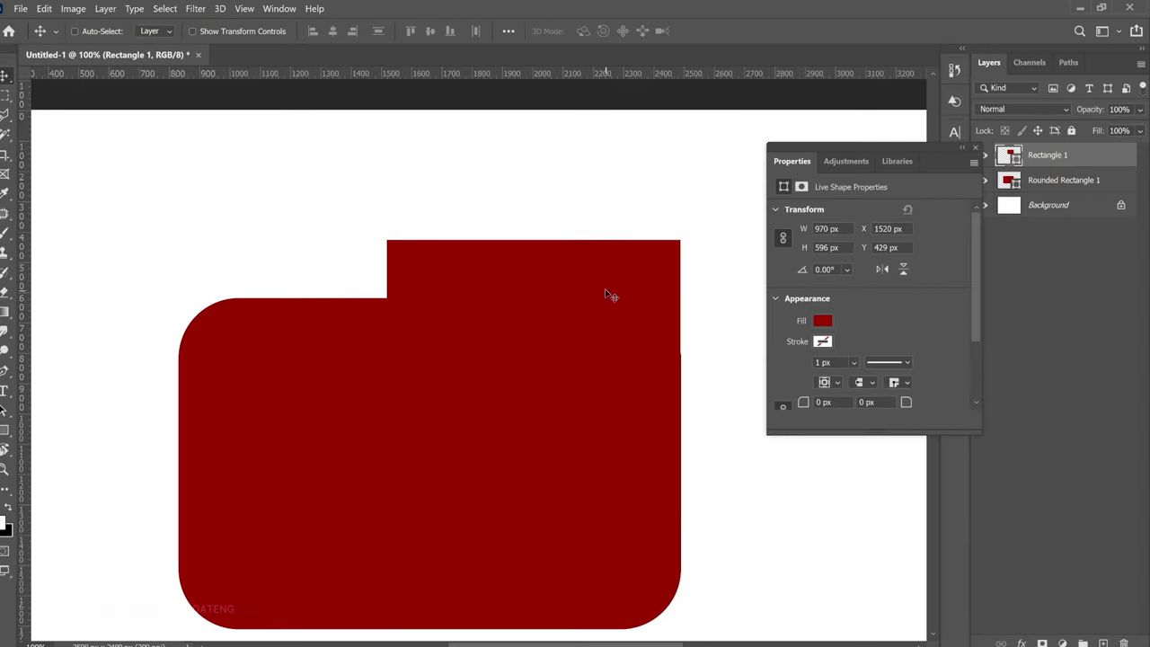
drag(606, 297, 652, 429)
key(ctrl+minus)
shift+click(1059, 180)
key(ctrl+e)
Rotate the merged shape about 180 degrees with Free Transform
key(ctrl+t)
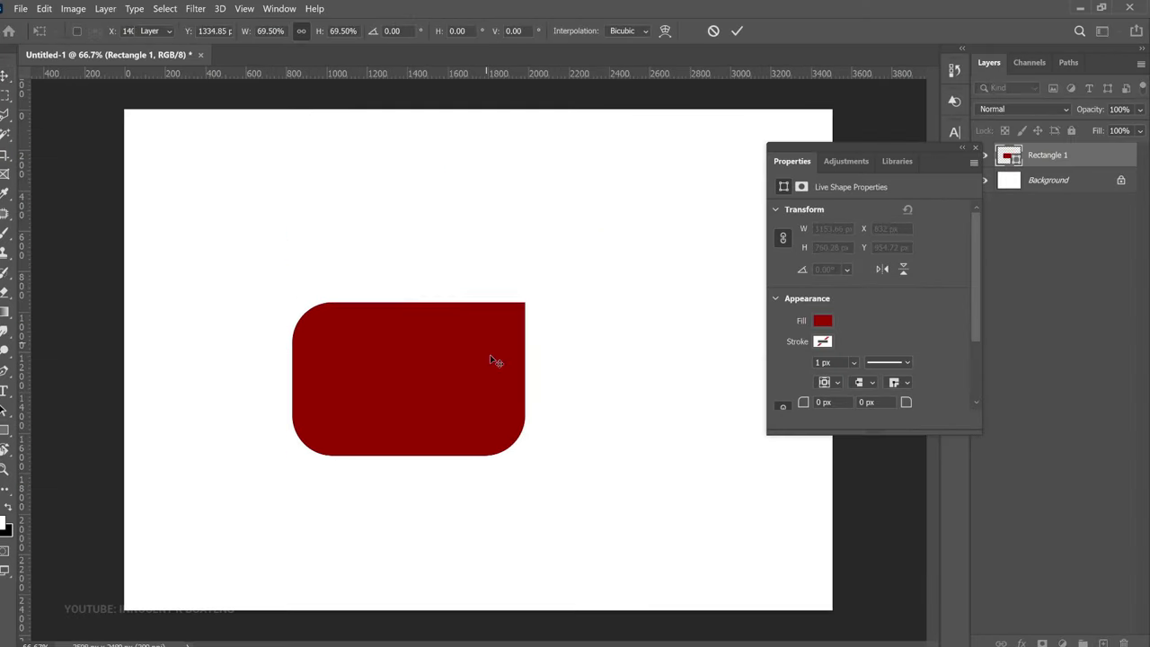
drag(548, 429, 270, 327)
key(Return)
Change the merged shape's fill colour
double_click(1008, 154)
click(1090, 111)
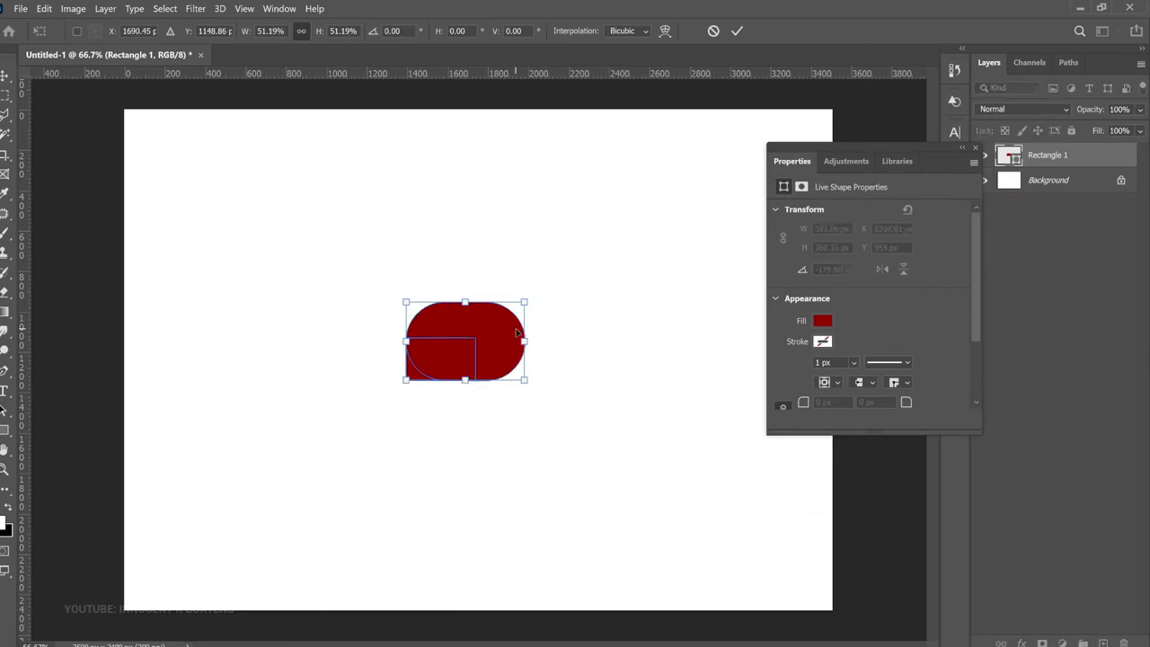
key(Return)
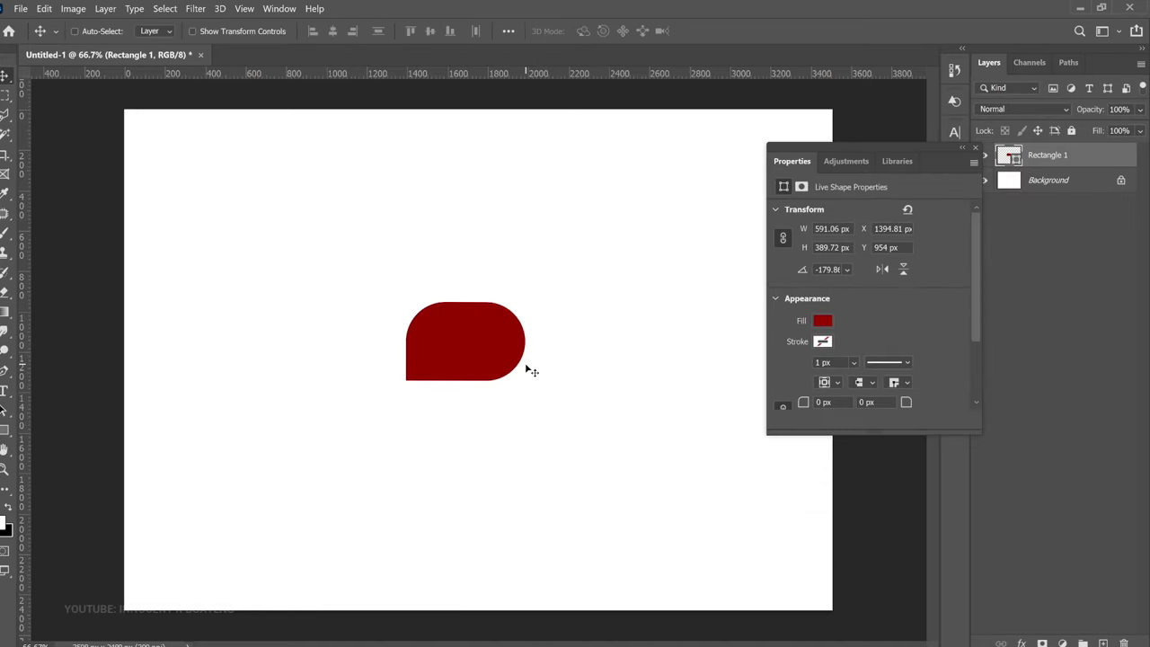
Scale the merged Rectangle 1 shape smaller with Free Transform
key(ctrl+t)
right_click(485, 346)
click(530, 618)
drag(524, 380, 527, 360)
key(Return)
right_click(4, 429)
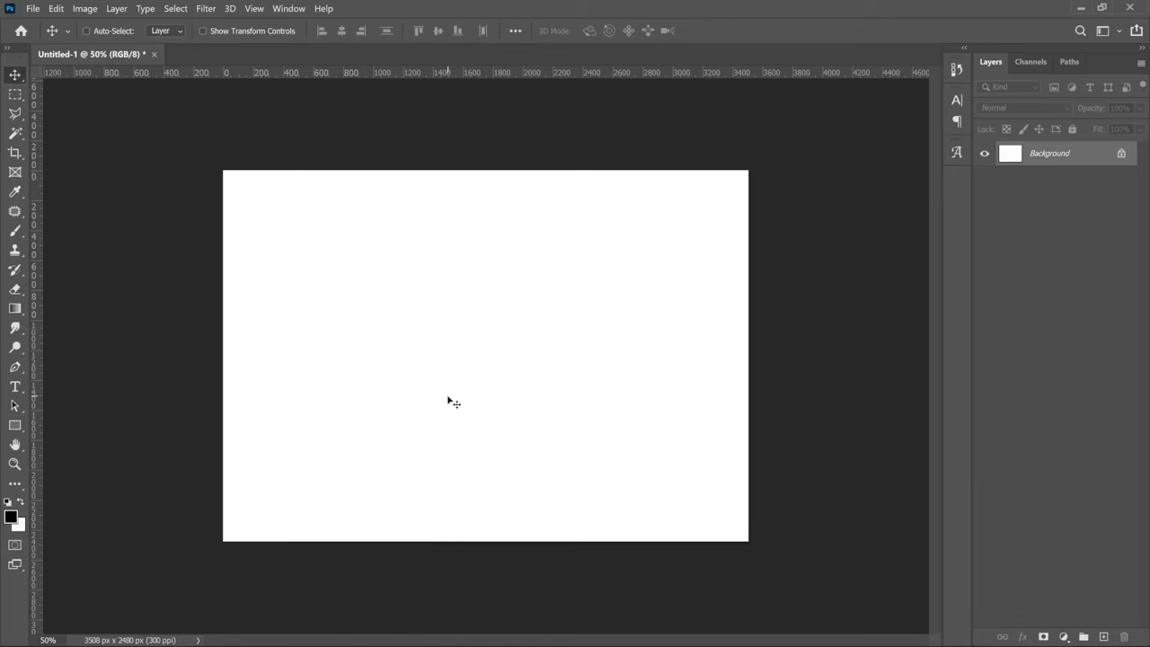
drag(441, 237, 593, 329)
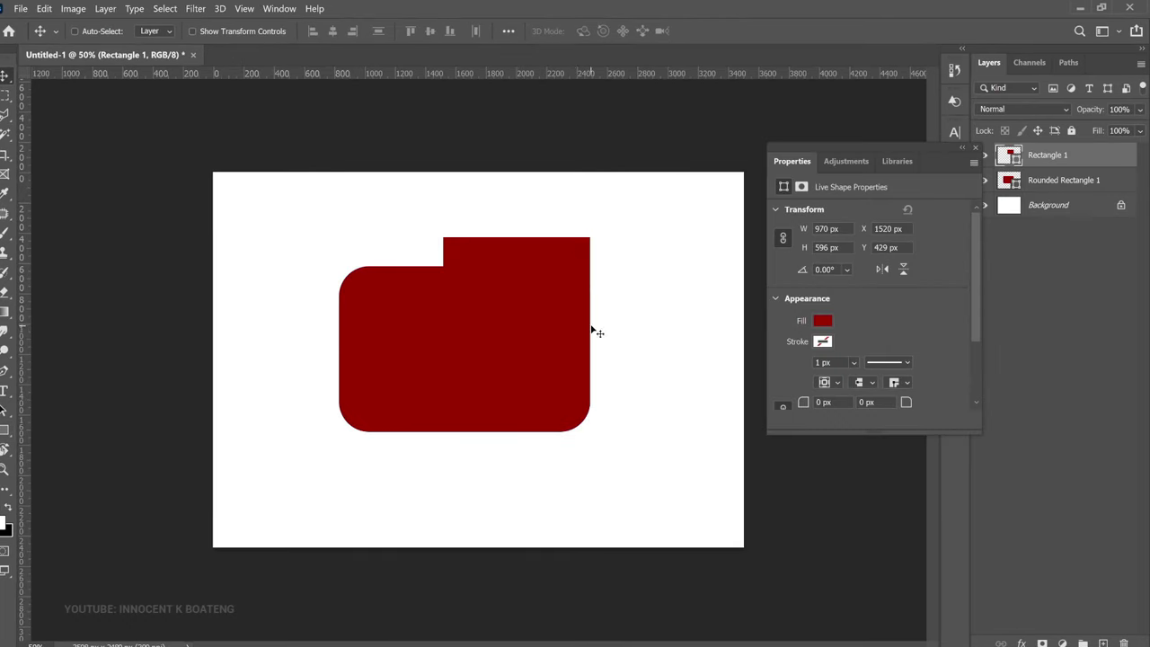
key(z)
drag(539, 234, 554, 233)
key(v)
mouse_move(607, 297)
mouse_down()
mouse_move(634, 406)
mouse_move(664, 409)
mouse_move(278, 359)
mouse_up()
key(ctrl+minus)
shift+click(1062, 183)
key(ctrl+e)
key(ctrl+t)
key(Return)
double_click(1007, 156)
click(770, 303)
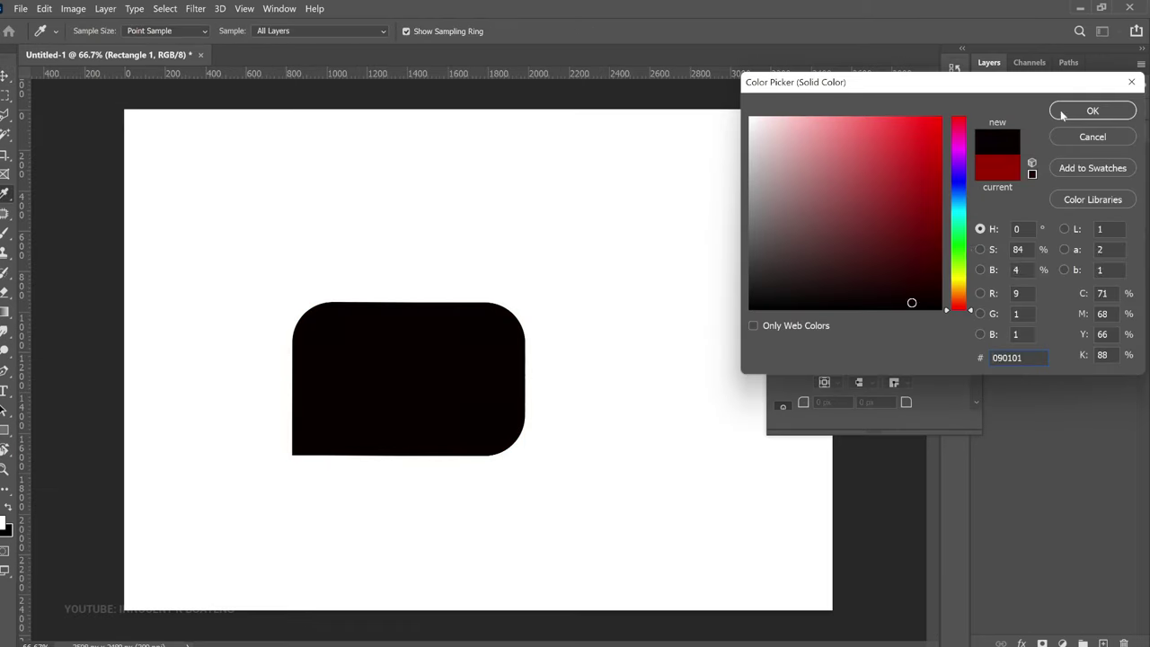
click(1093, 111)
double_click(1096, 154)
click(563, 409)
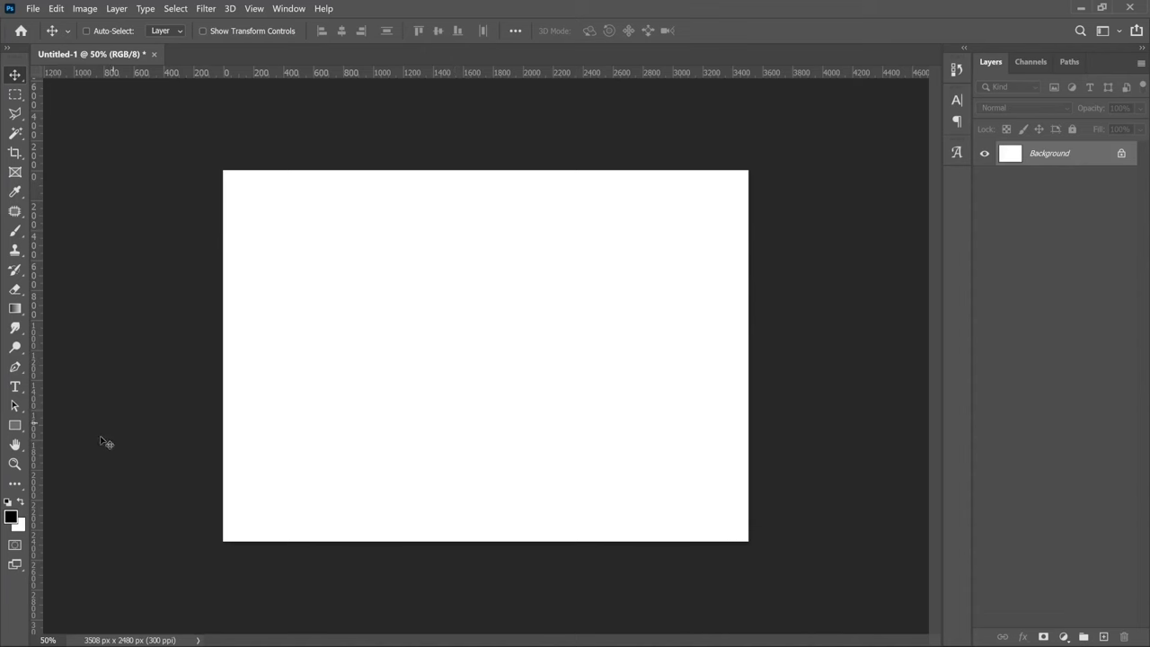
Draw a black 1435×1961 px rectangle and round all its corners to 406 px
click(21, 432)
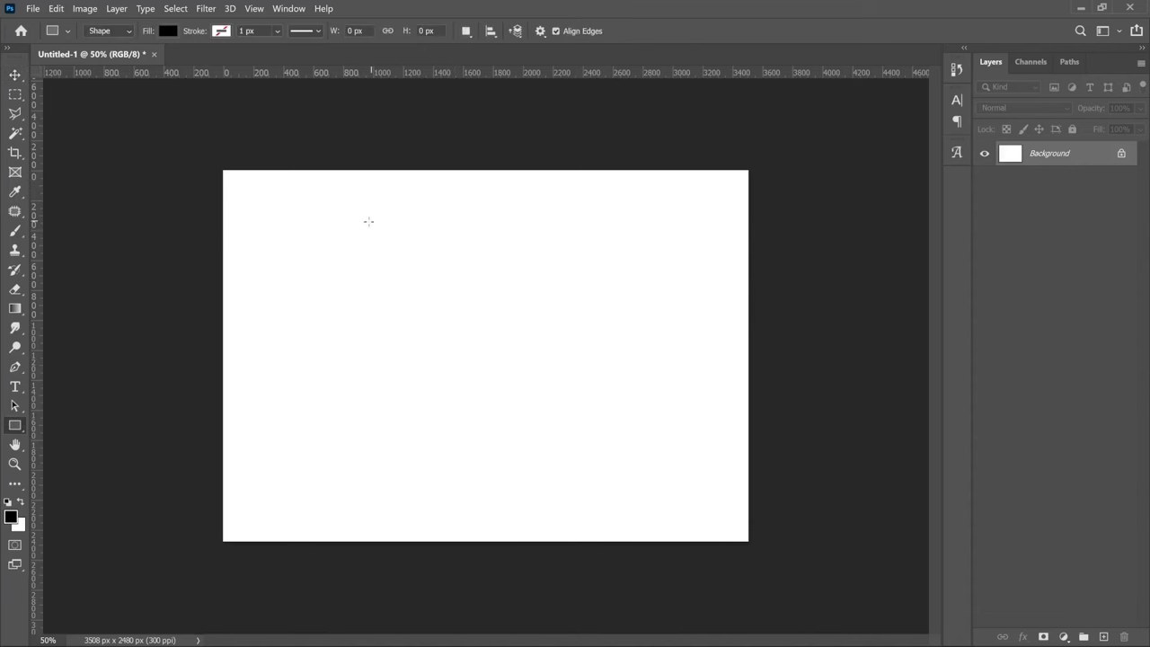
drag(375, 210, 590, 504)
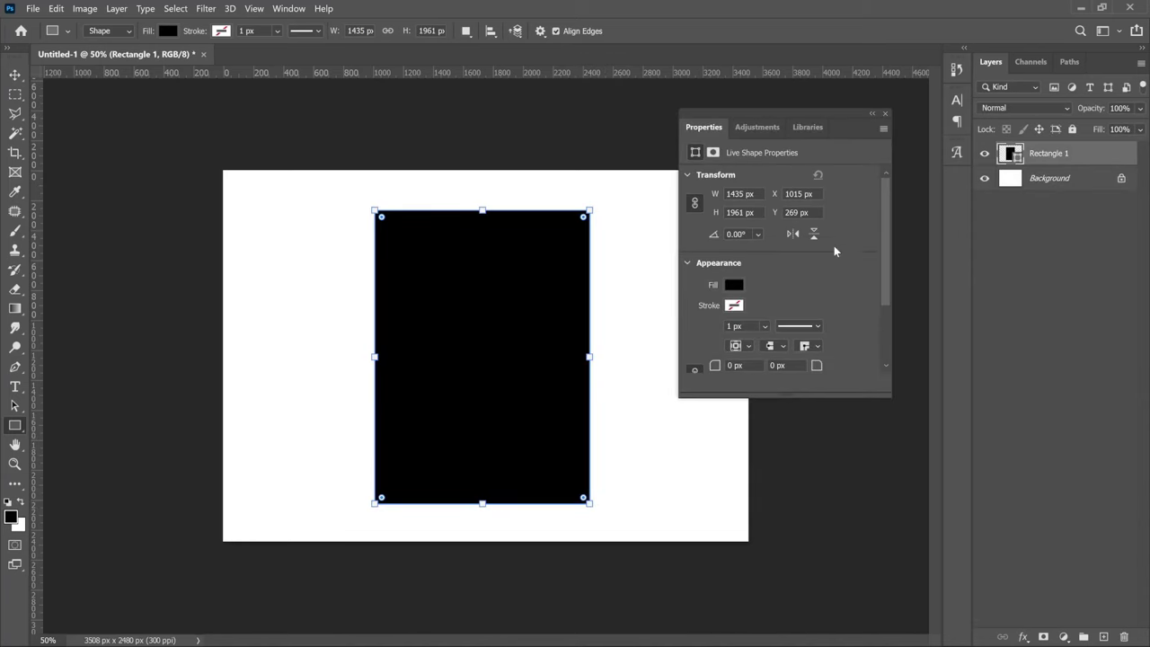
scroll(833, 246, down, 3)
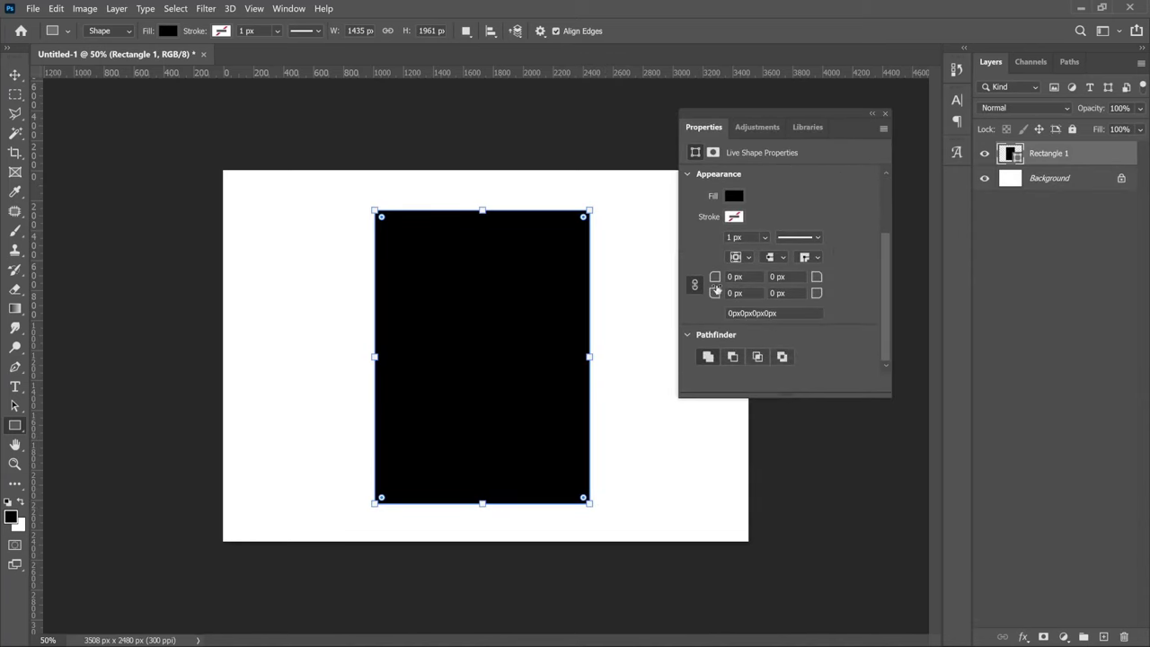
mouse_move(716, 281)
mouse_down()
mouse_move(995, 274)
mouse_move(1019, 257)
mouse_up()
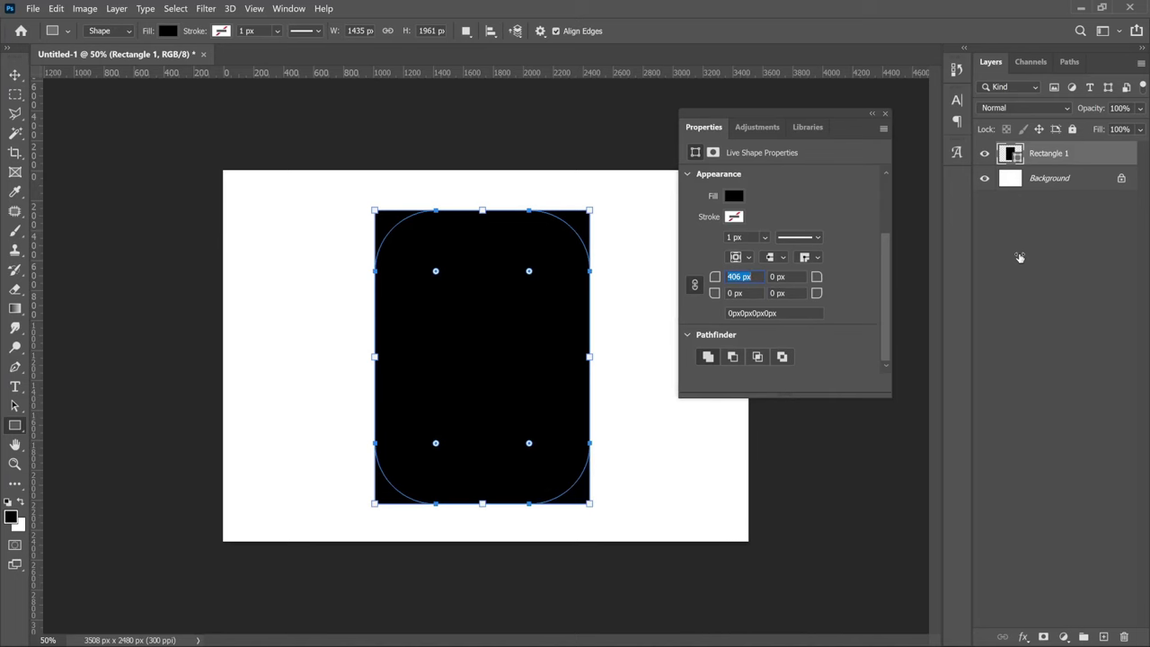
Bring the radius to 361 px, unlink the four corner values, then reset them to 0 px
drag(1019, 257, 986, 258)
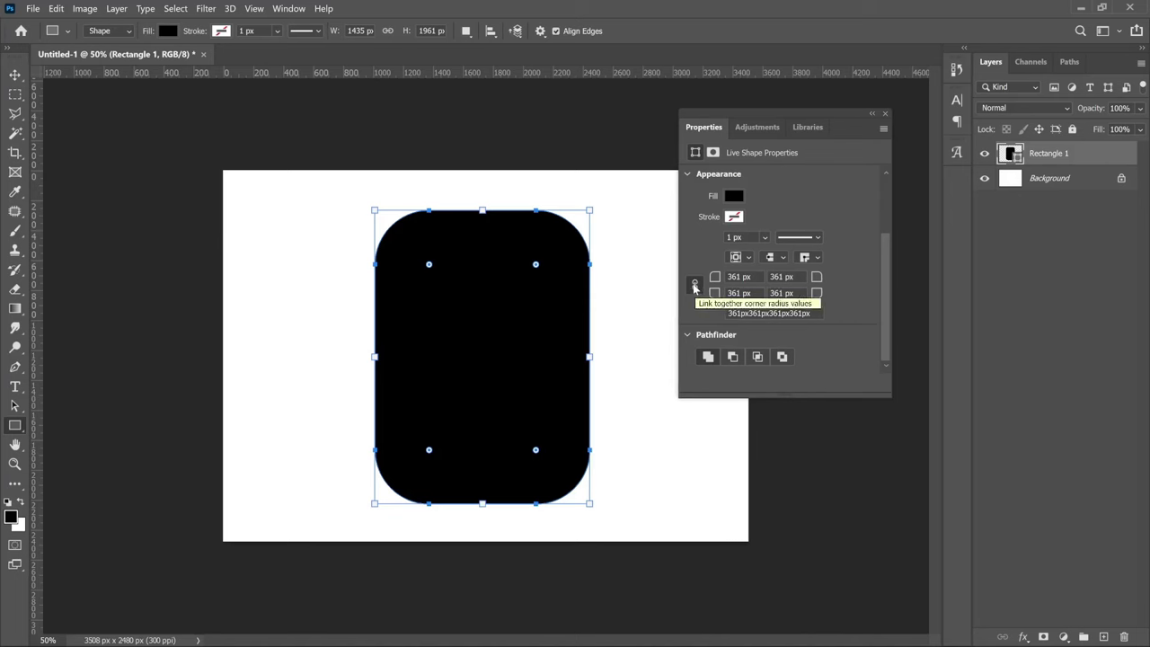
click(693, 286)
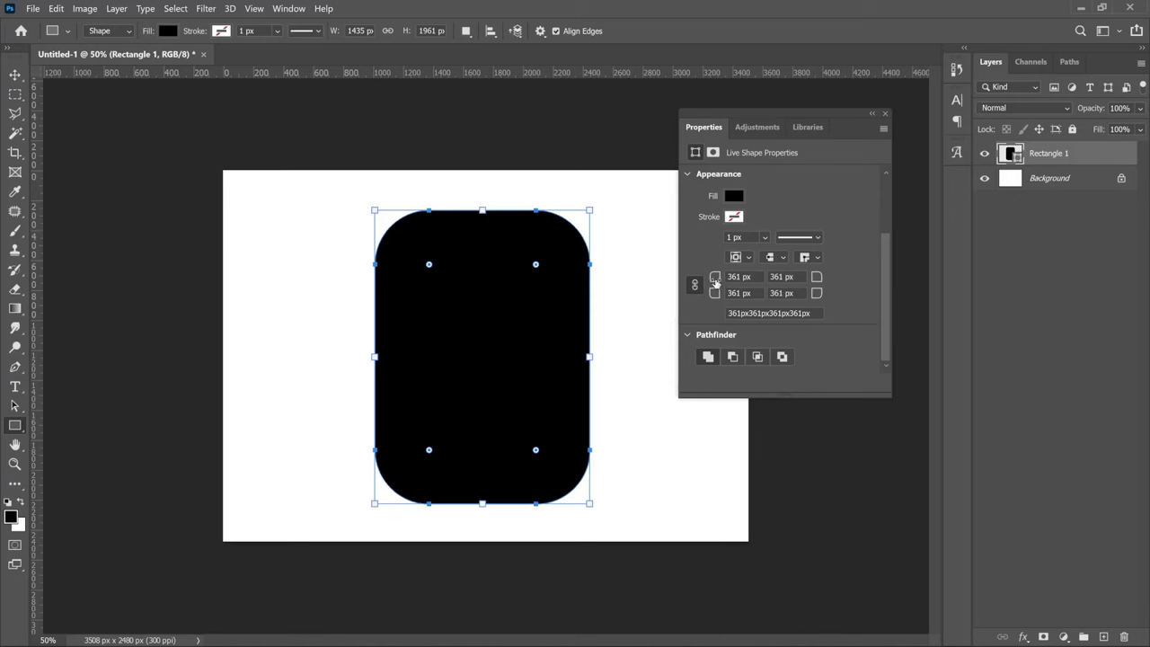
drag(467, 251, 380, 243)
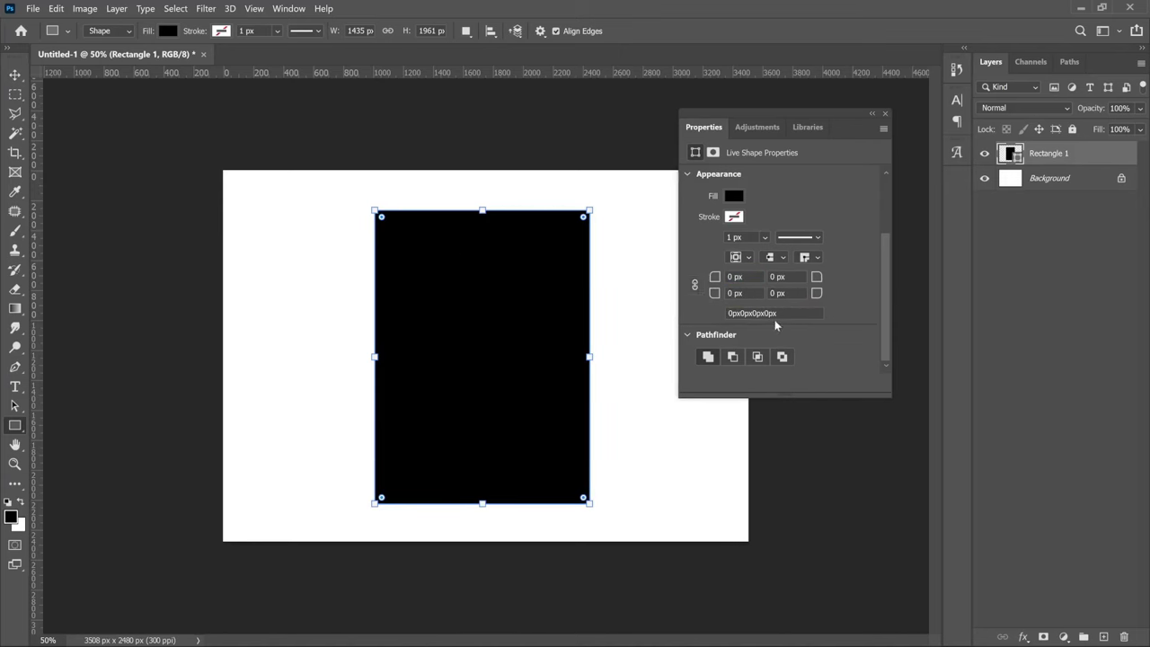
Set the top-left corner radius to 100 px, then enlarge it to 688 px
click(735, 276)
text(100)
key(Return)
drag(712, 281, 1147, 355)
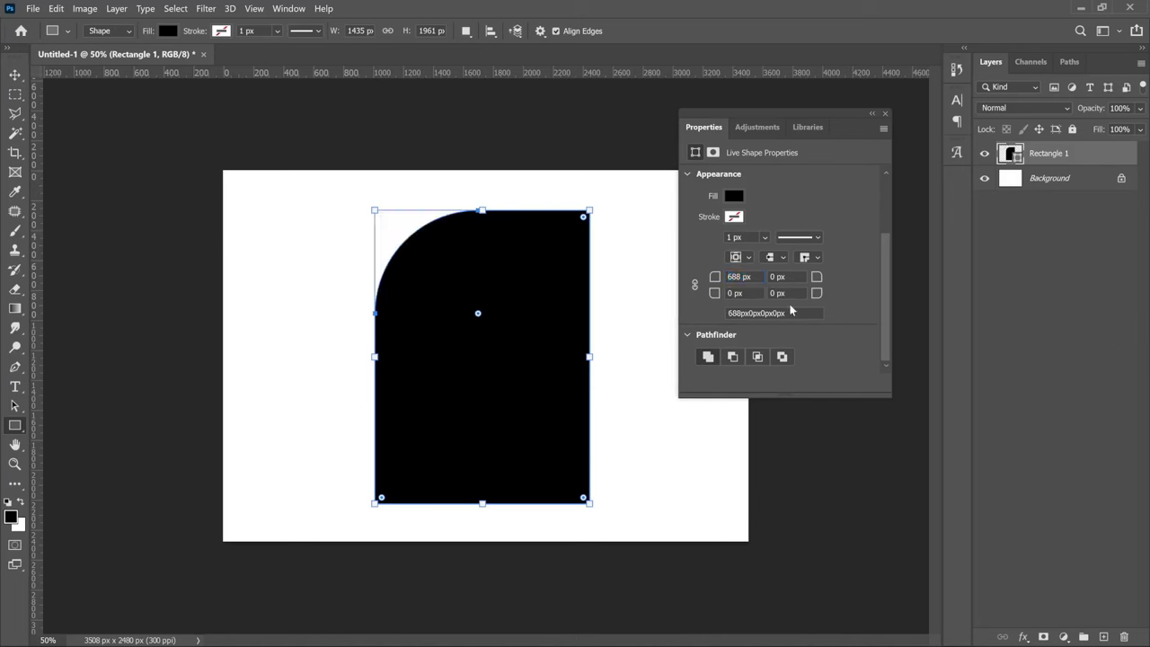
Set the bottom-right corner radius to 688 px
click(772, 295)
click(776, 295)
double_click(794, 299)
text(688)
key(Return)
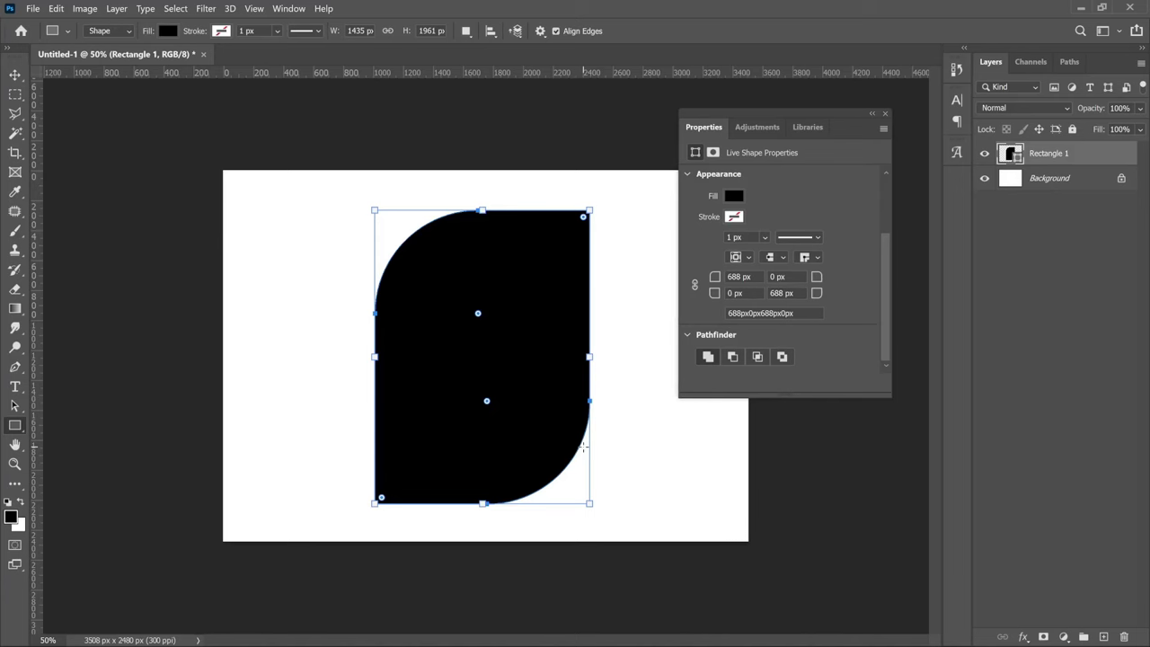
Round the top-right corner to a 688 px radius as well
key(v)
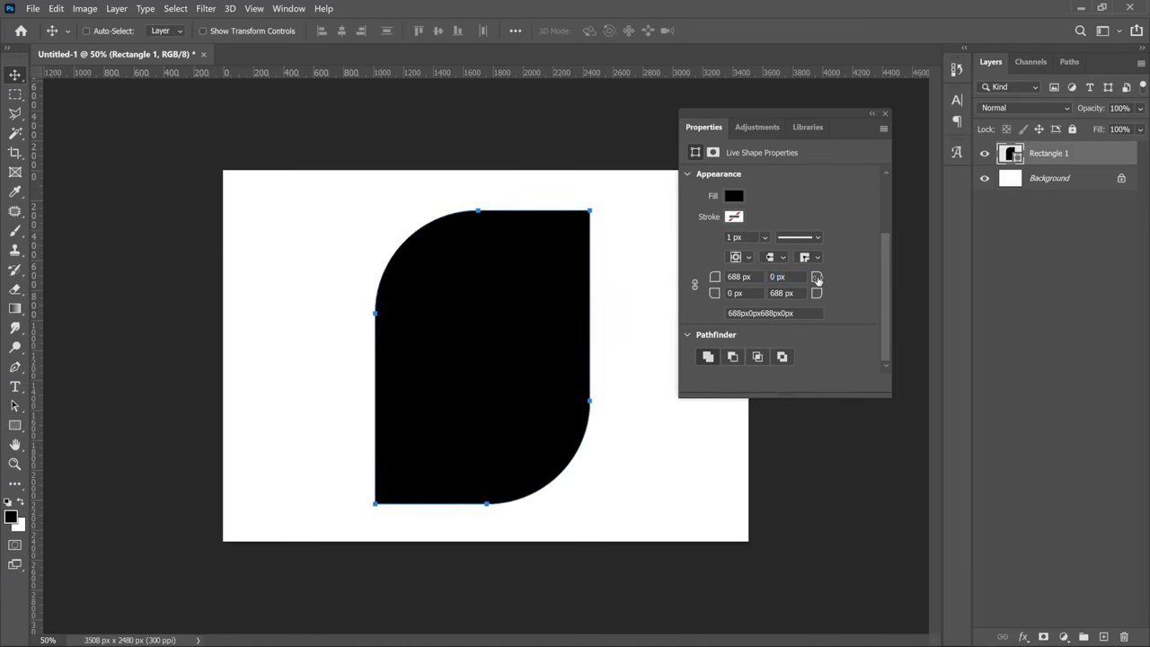
drag(812, 276, 1079, 297)
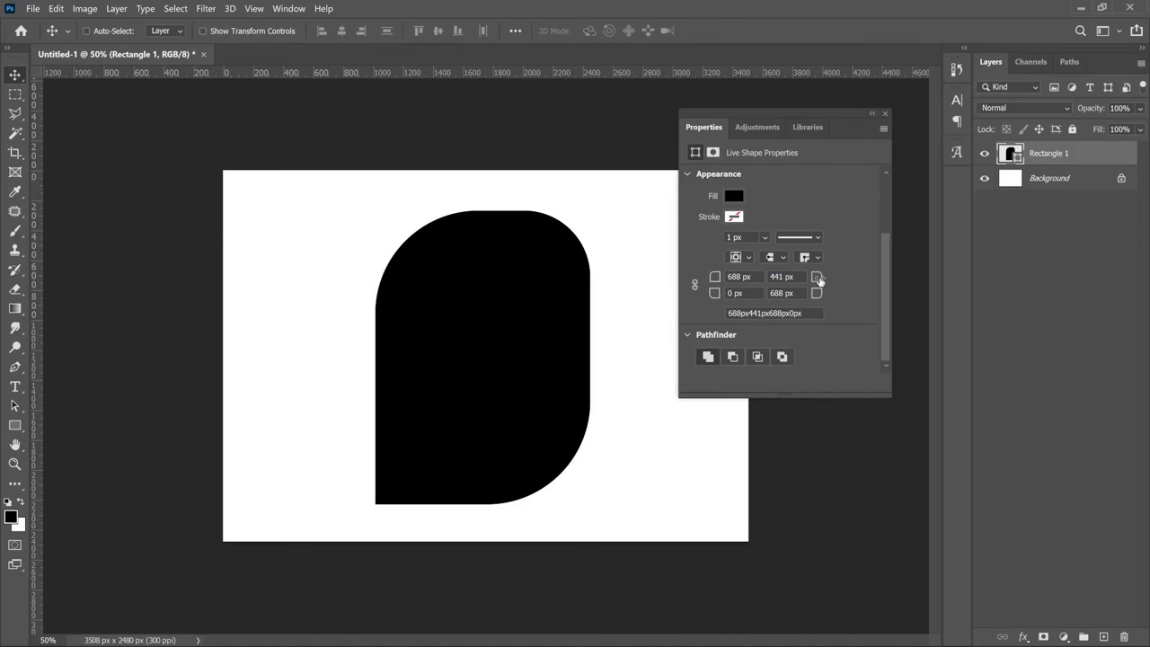
drag(816, 277, 1023, 280)
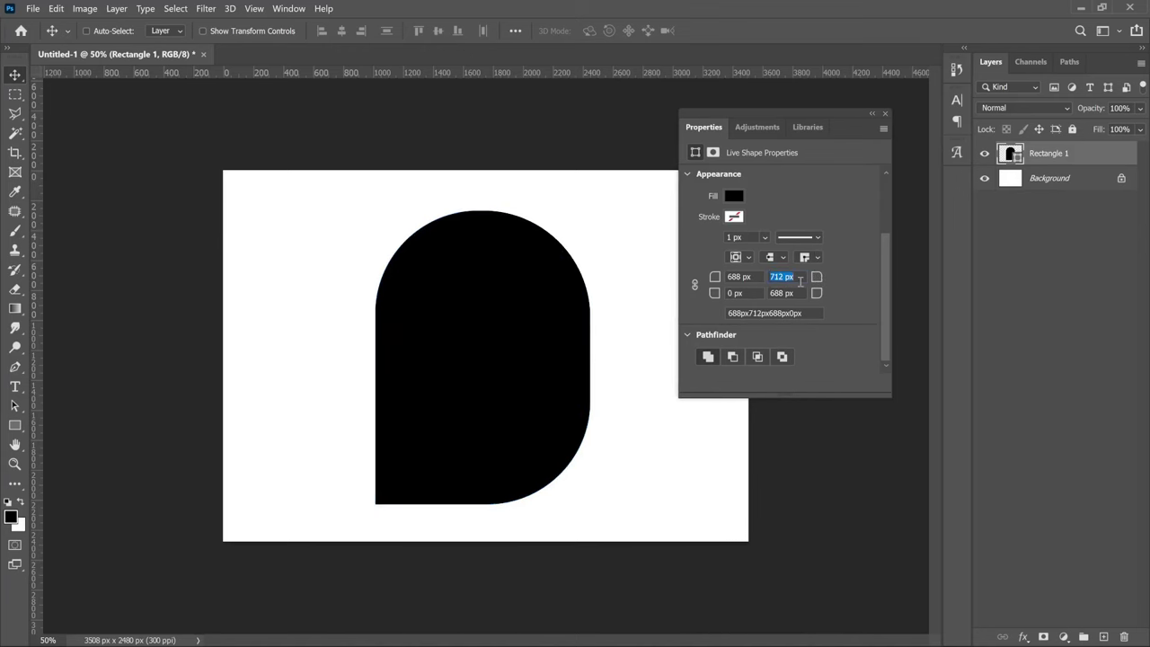
text(688)
key(Return)
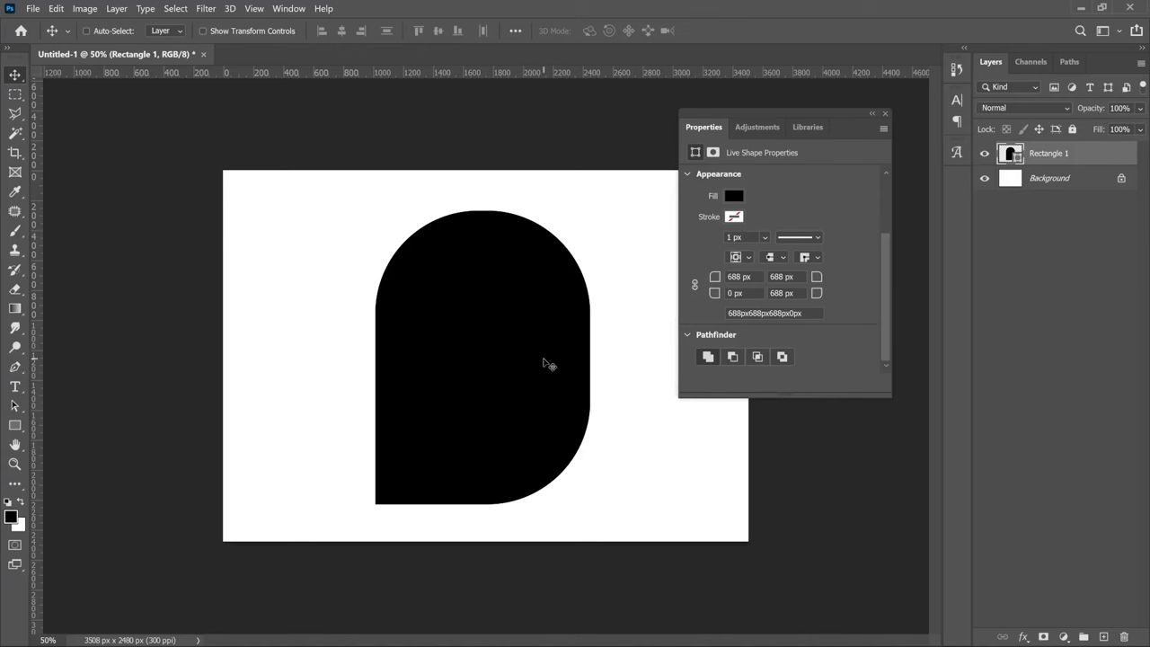
Delete the arch shape and draw a 1200×1671 px rounded rectangle with 200 px corners
key(Delete)
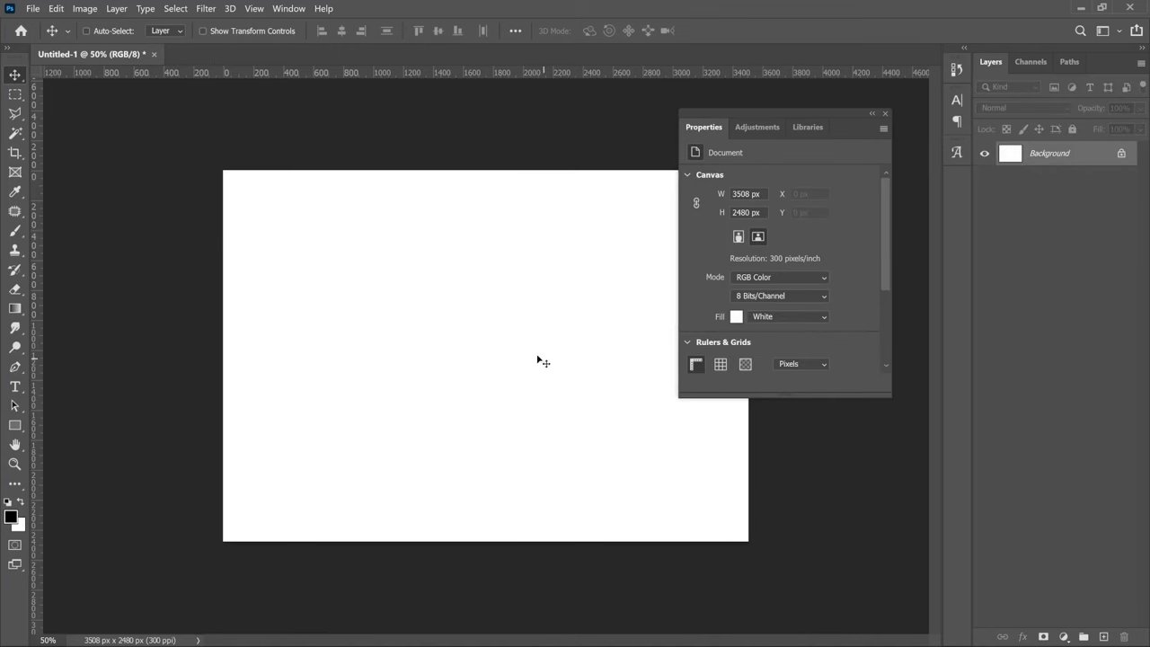
click(14, 424)
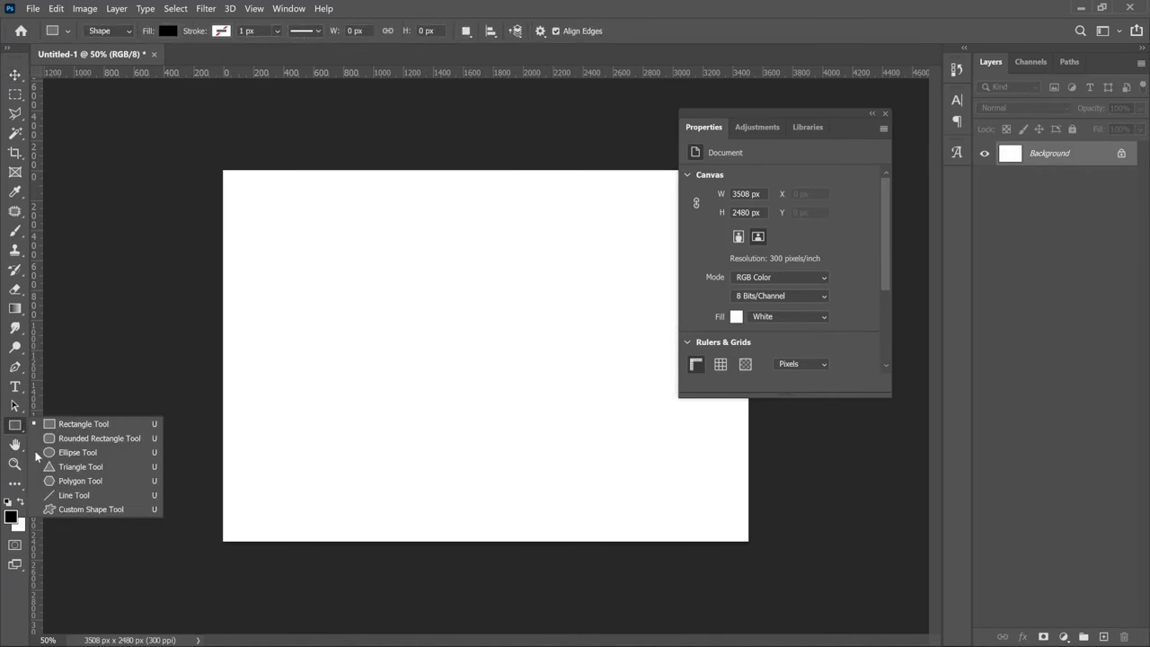
click(65, 440)
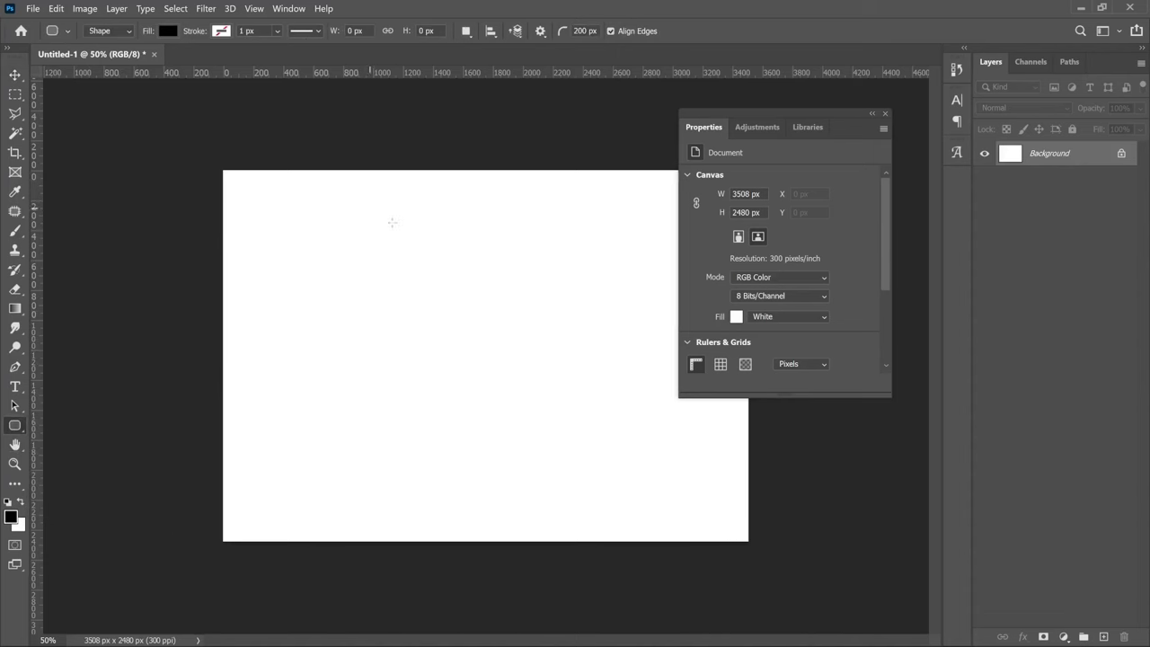
drag(374, 212, 553, 461)
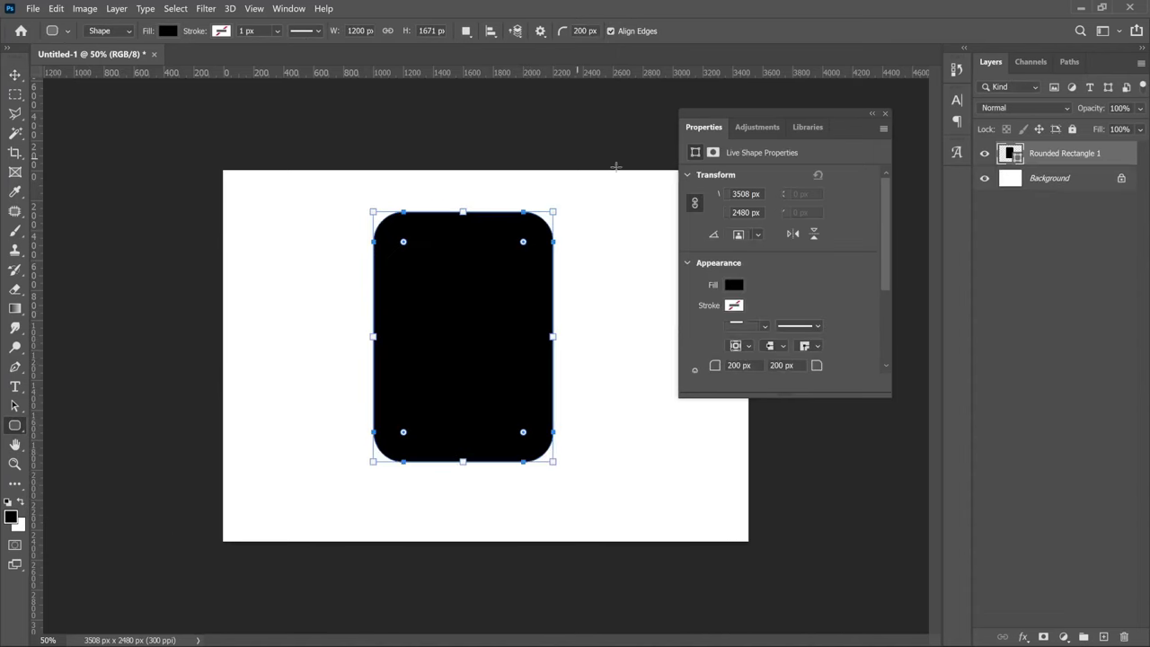
scroll(718, 339, down, 2)
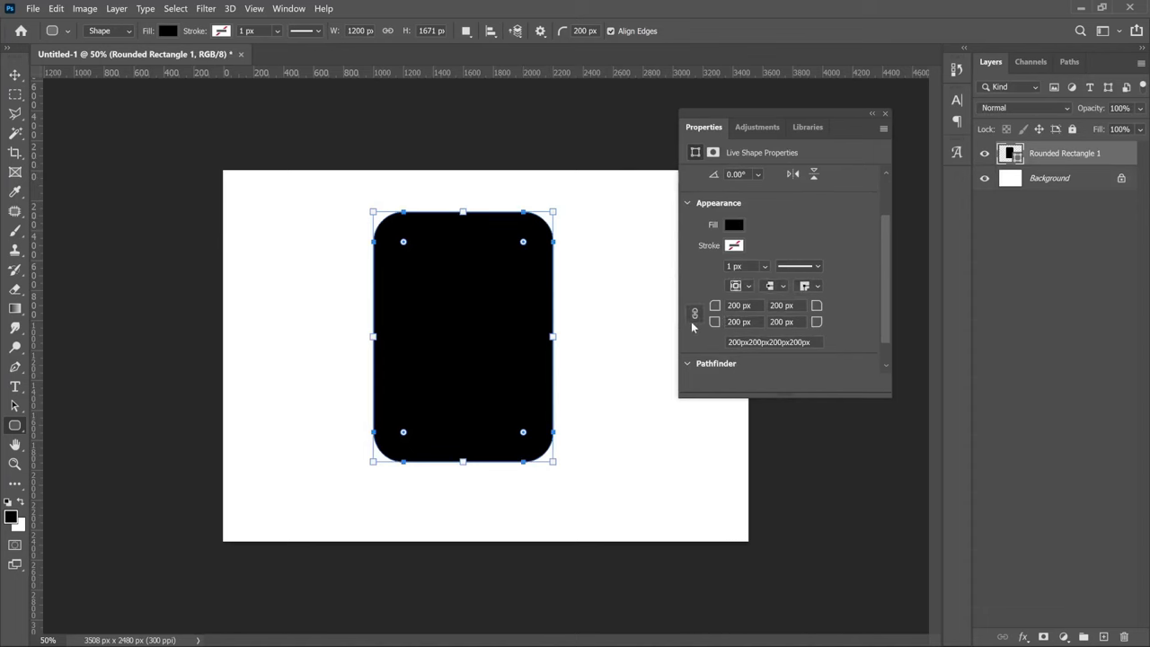
Square off the top-left and bottom-right corners by setting their radii to 0 px
drag(716, 306, 383, 235)
key(v)
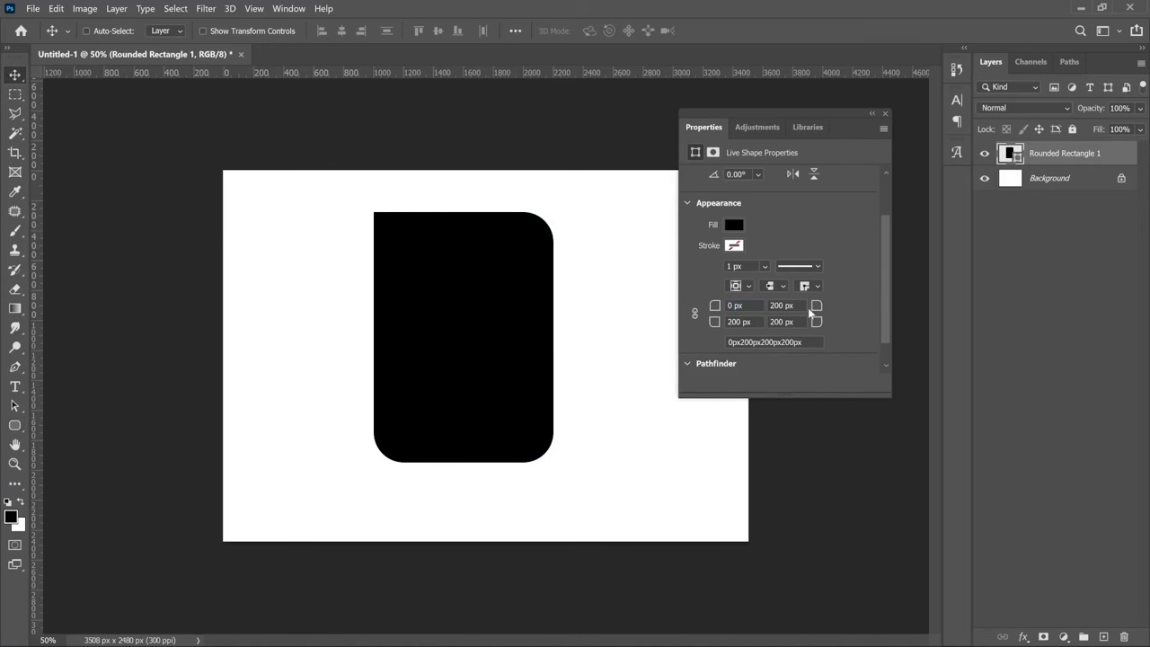
click(781, 322)
text(0)
key(Return)
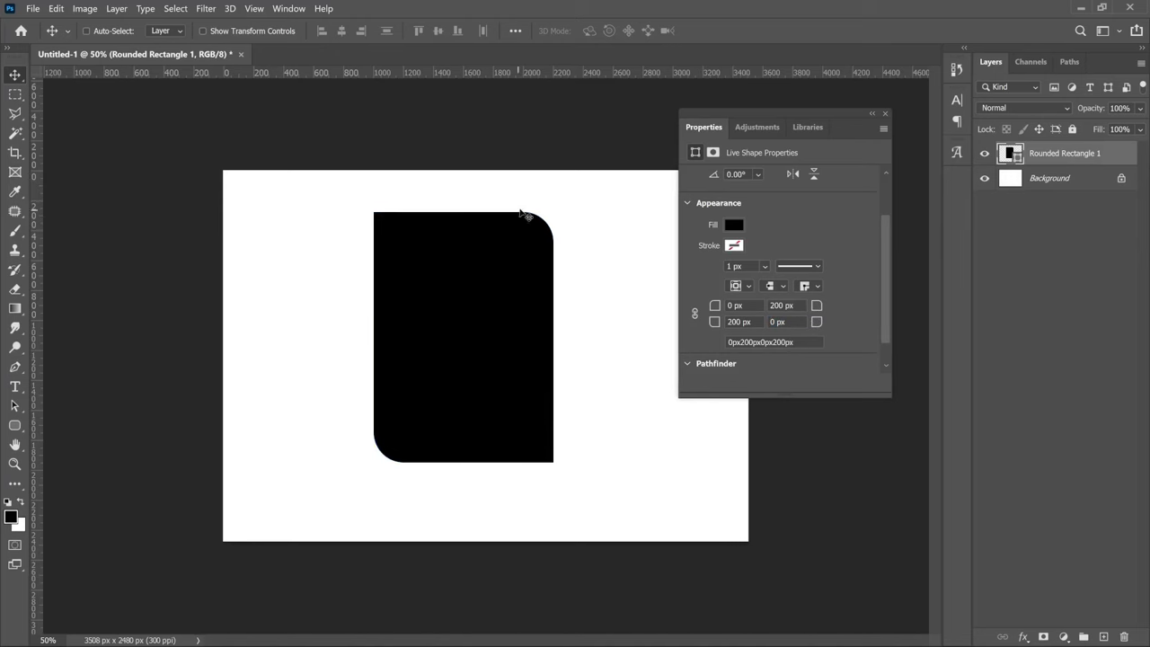